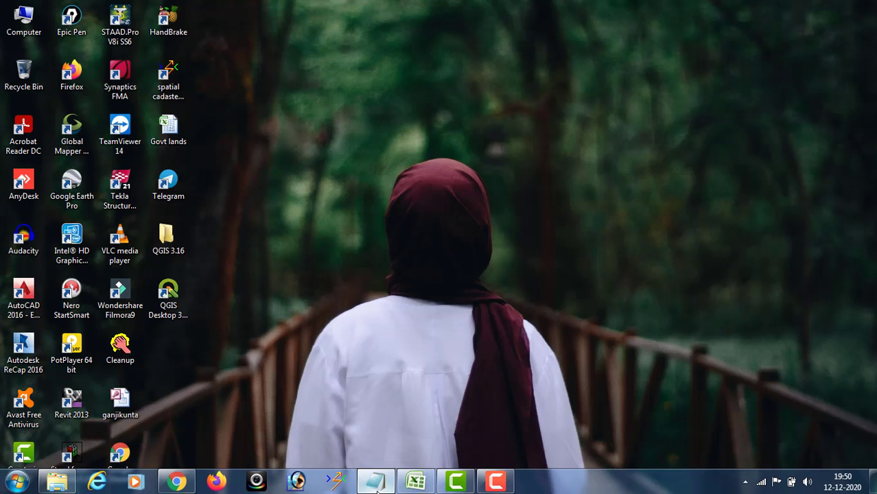
left_click(782, 87)
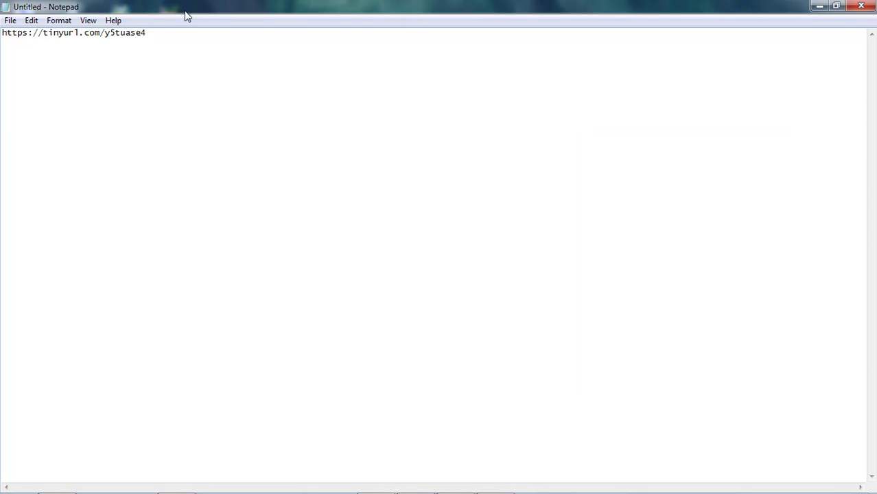
left_click_drag(156, 33, 1, 32)
key("ctrl+c")
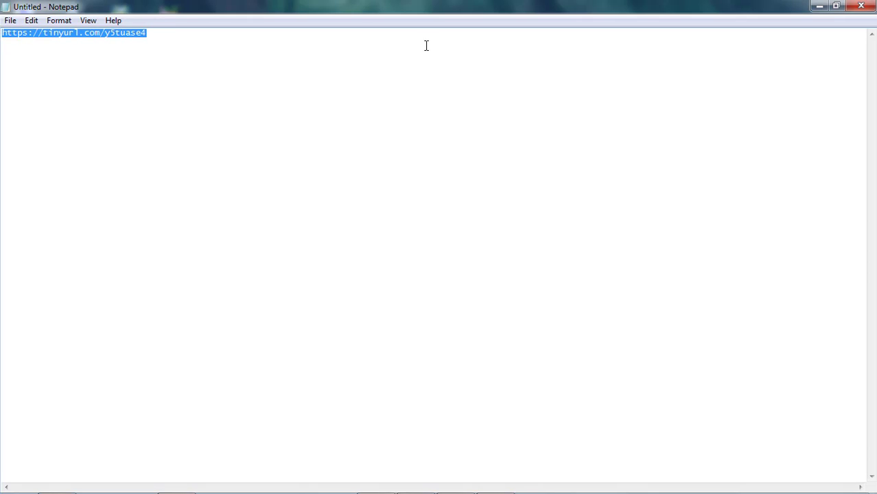
left_click(819, 6)
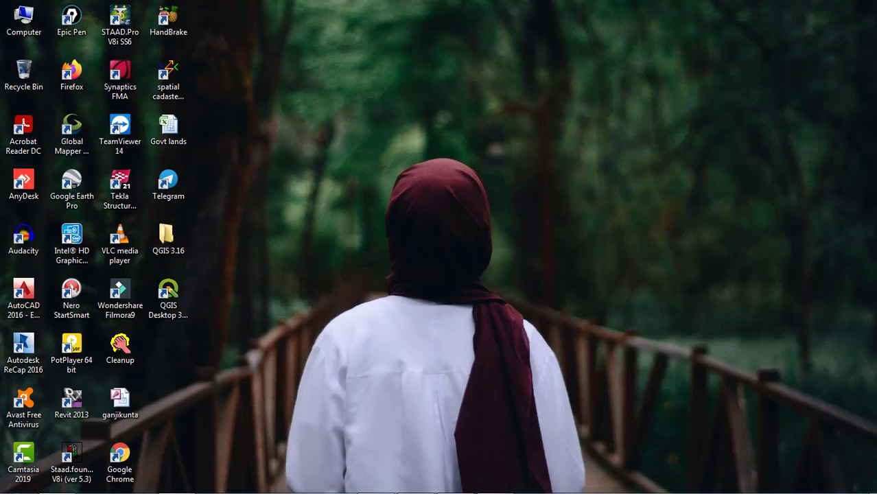
left_click(177, 482)
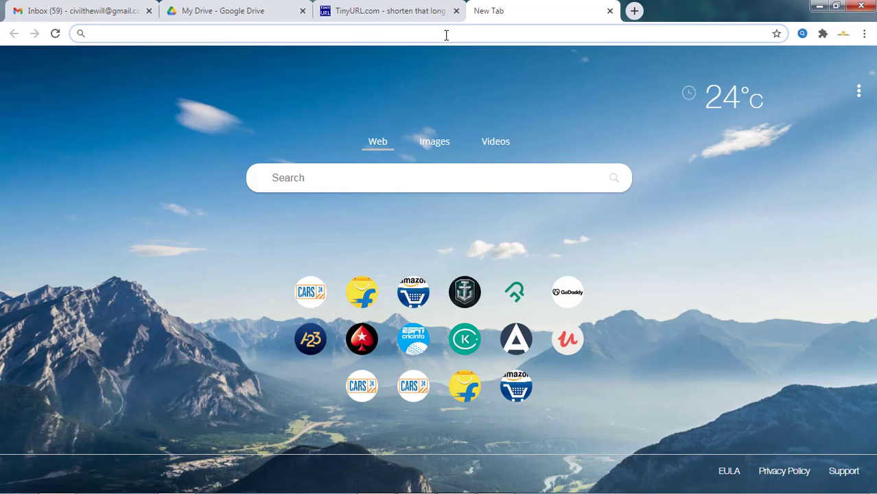
key("ctrl+v")
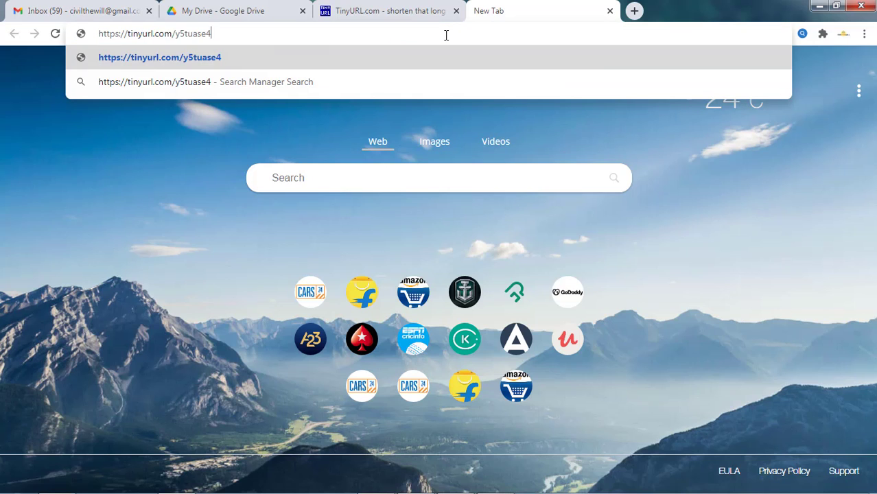
key("Return")
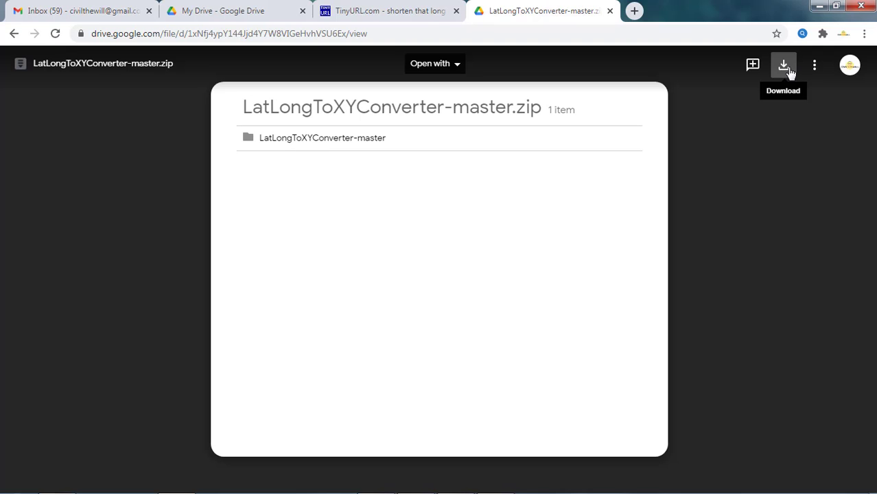
- Download LatLongToXYConverter-master.zip from Google Drive and show the downloaded file in its folder
left_click(784, 66)
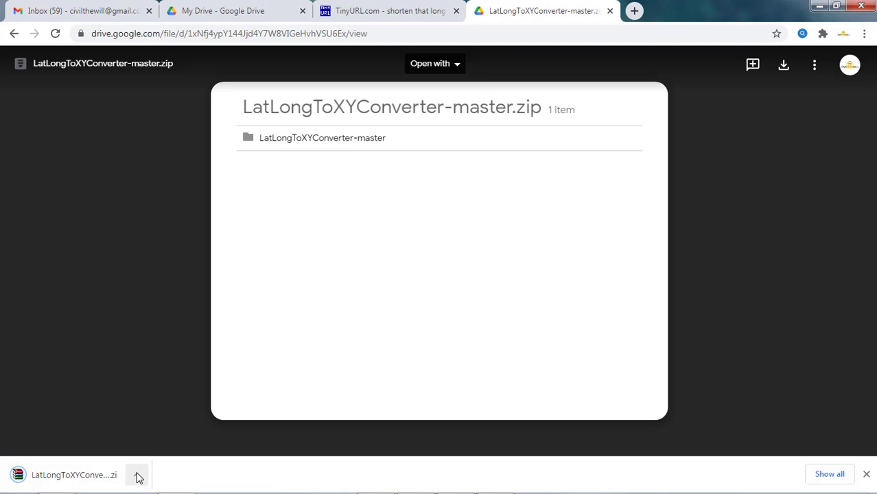
left_click(136, 476)
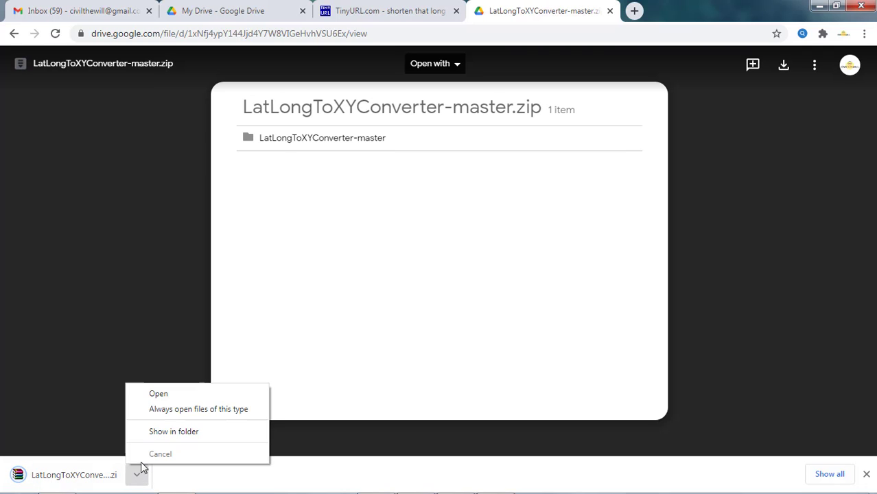
left_click(169, 433)
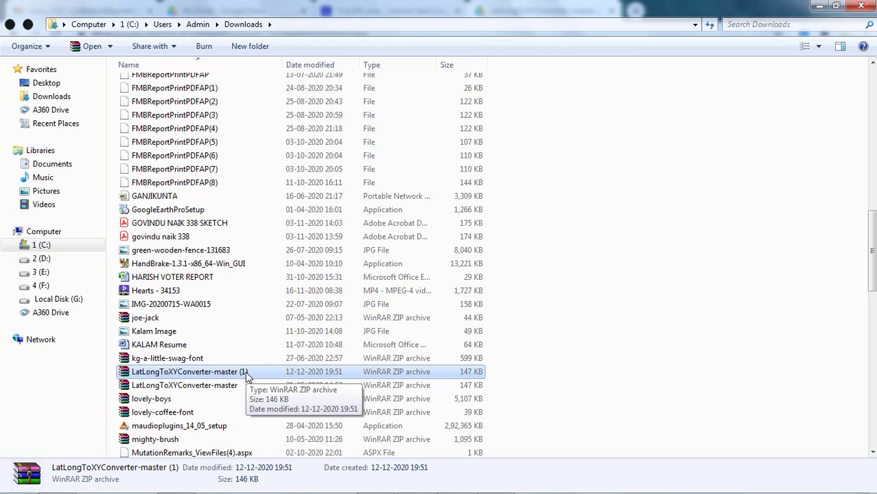
- Extract the LatLongToXYConverter-master (1) archive into its own folder and open the inner LatLongToXYConverter folder
right_click(246, 374)
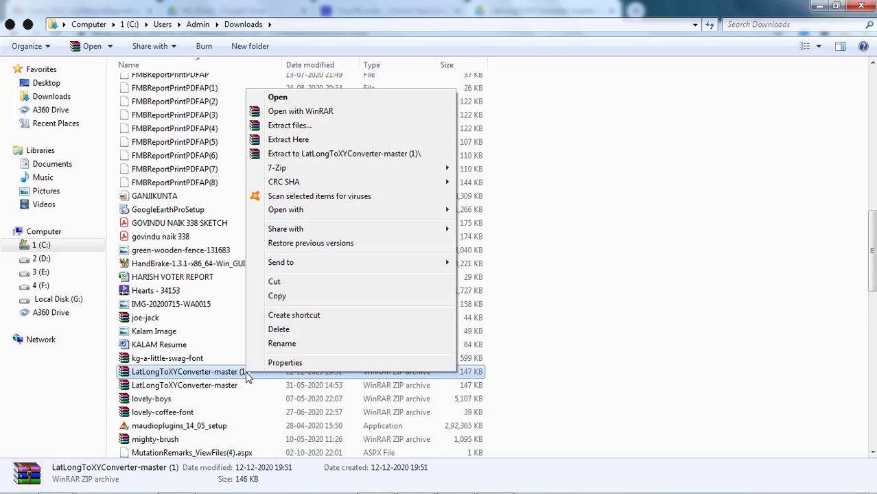
left_click(331, 156)
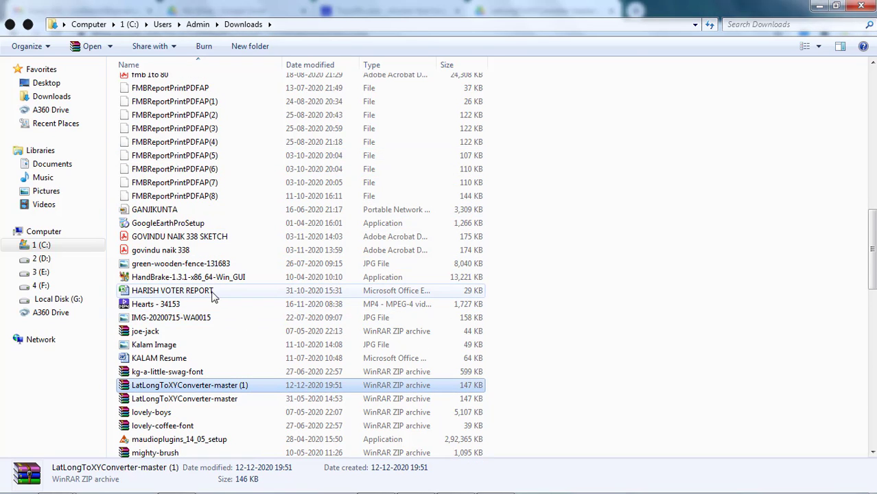
scroll(221, 357, "up", 15)
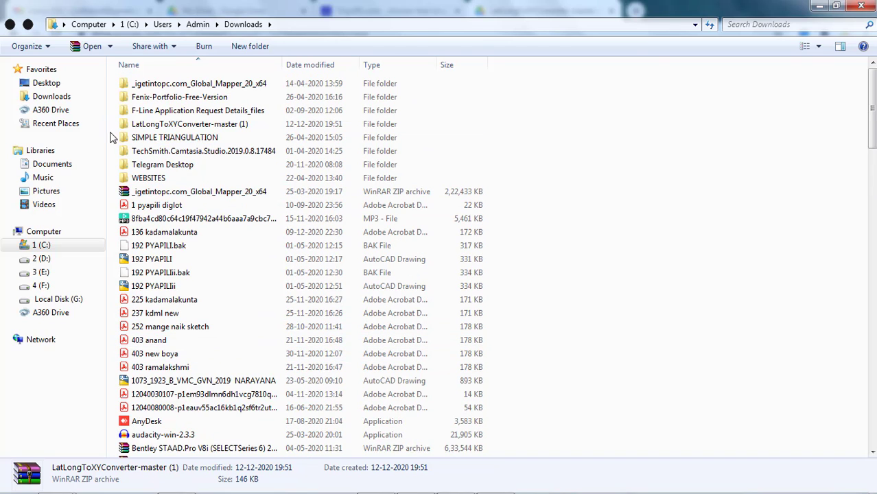
double_click(206, 125)
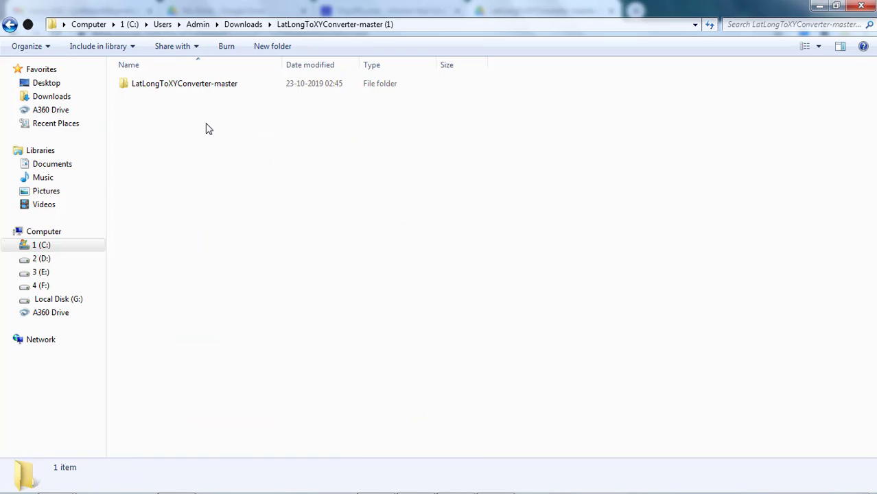
double_click(184, 89)
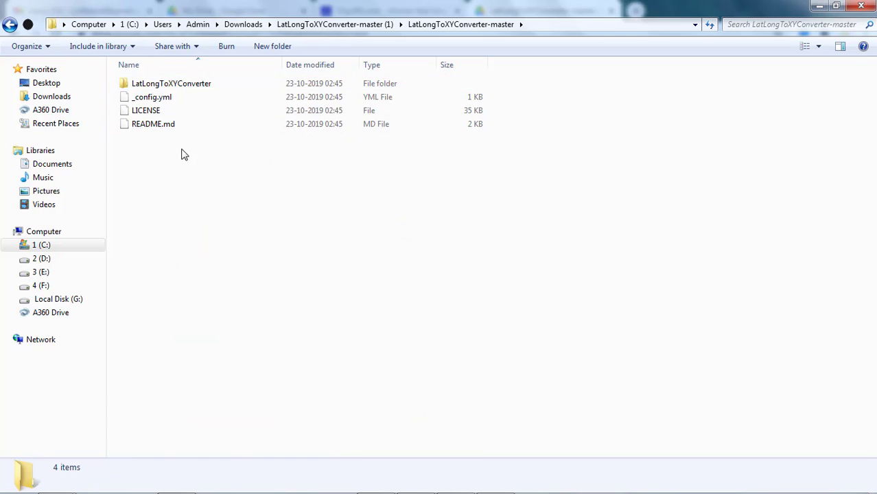
double_click(159, 83)
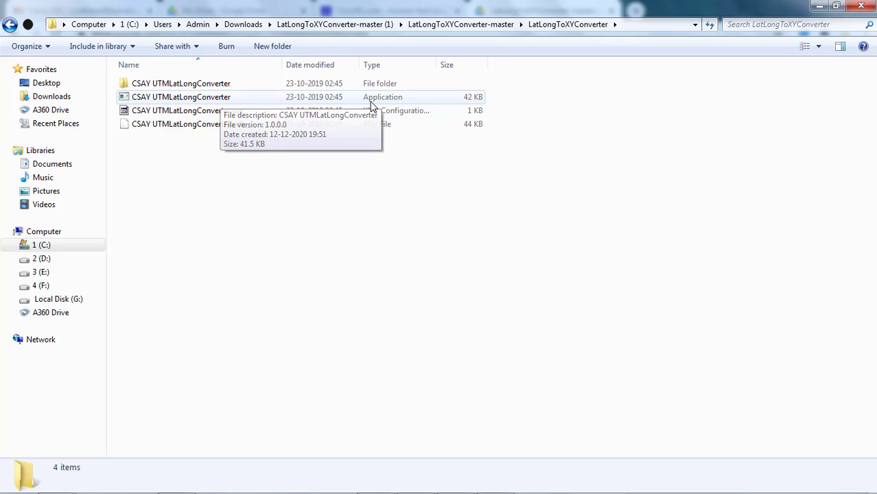
- Run the CSAY UTMLatLongConverter application despite the unknown publisher and maximize its window
double_click(211, 101)
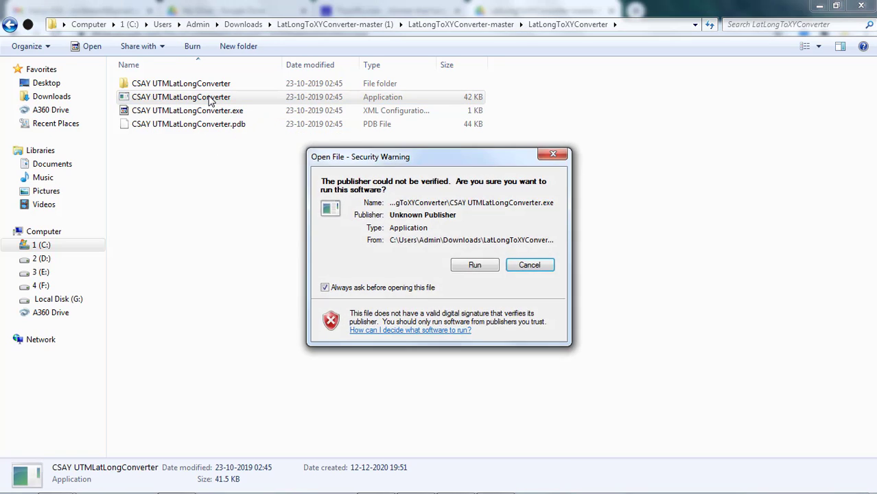
left_click(481, 266)
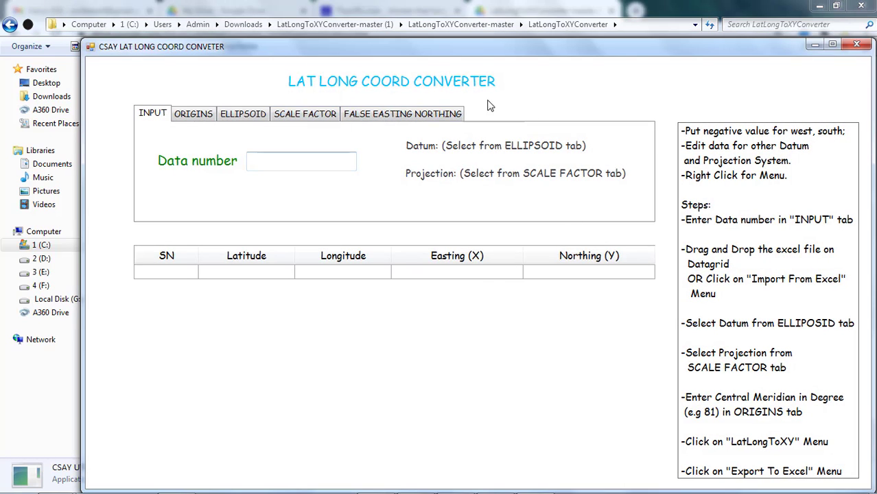
left_click_drag(478, 52, 420, 49)
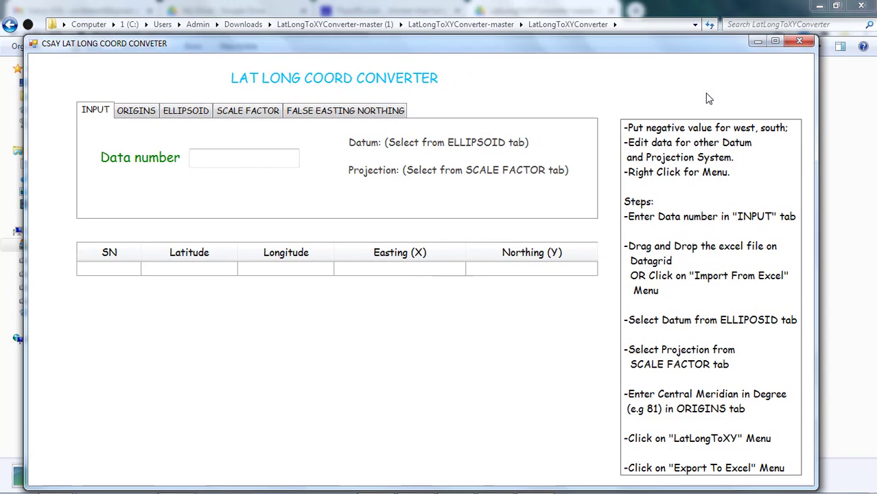
left_click(774, 42)
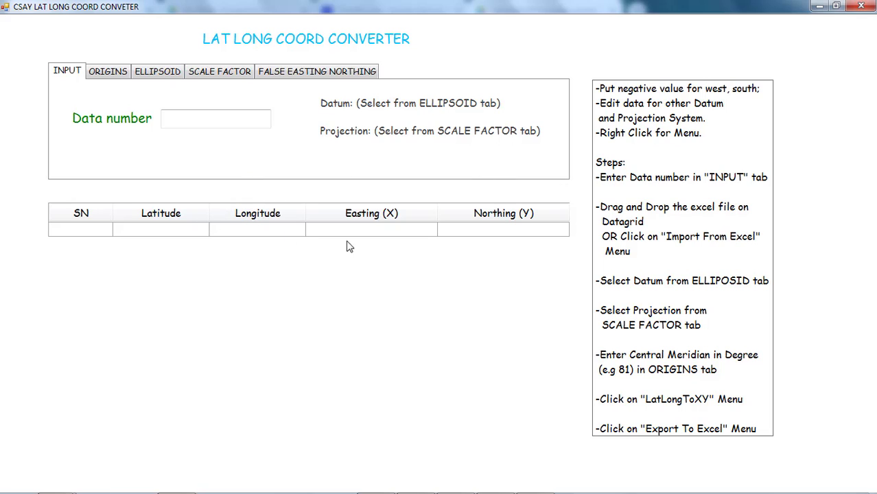
- Create a shortcut to the CSAY UTMLatLongConverter application and pin it to the taskbar
left_click(820, 6)
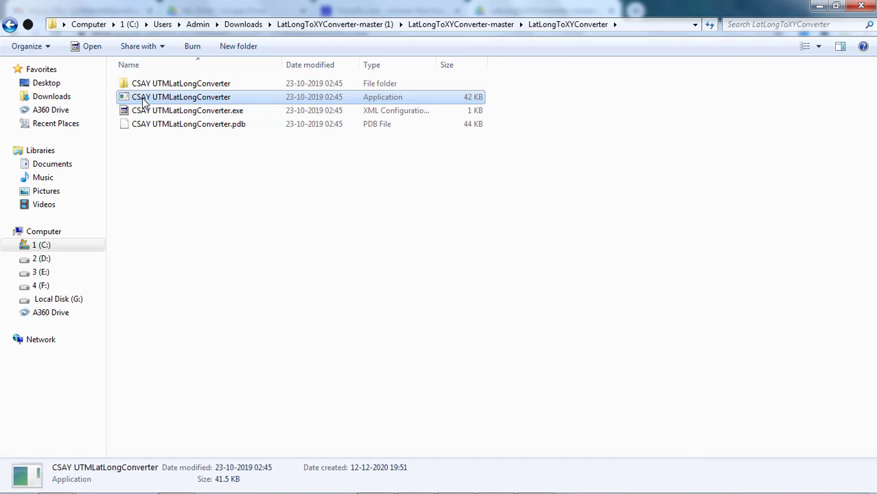
right_click(232, 100)
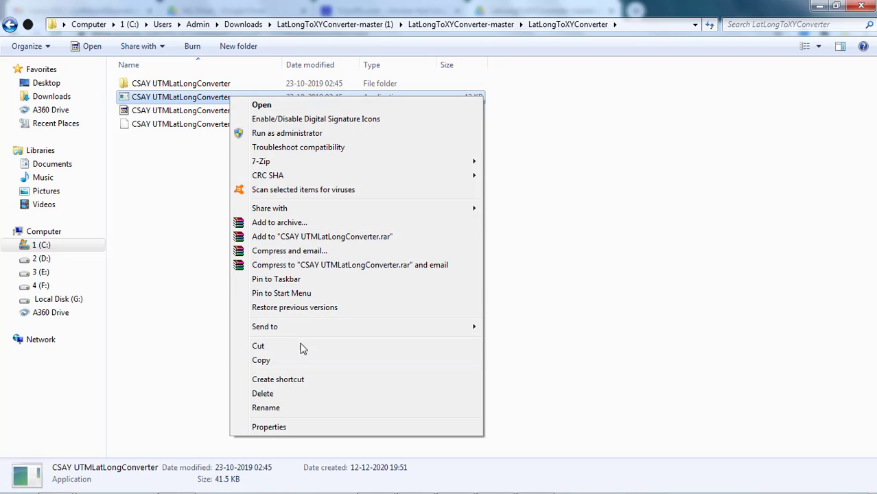
left_click(302, 381)
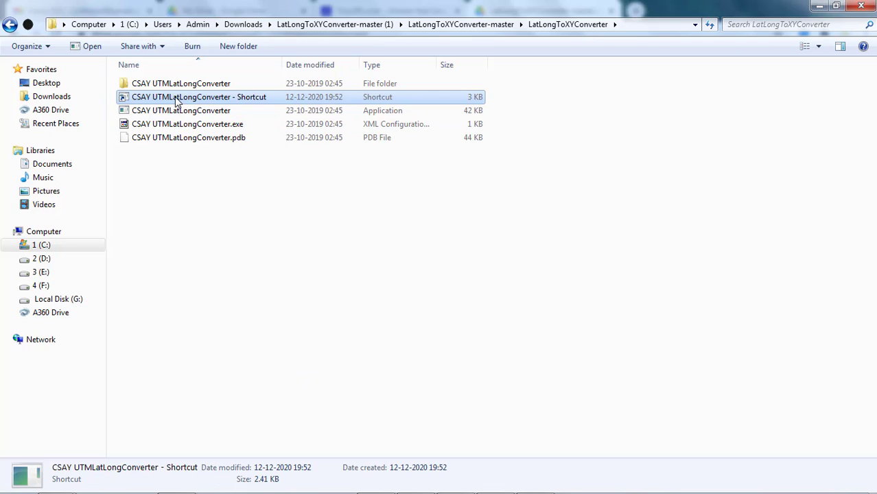
left_click_drag(177, 99, 831, 89)
left_click_drag(542, 170, 567, 490)
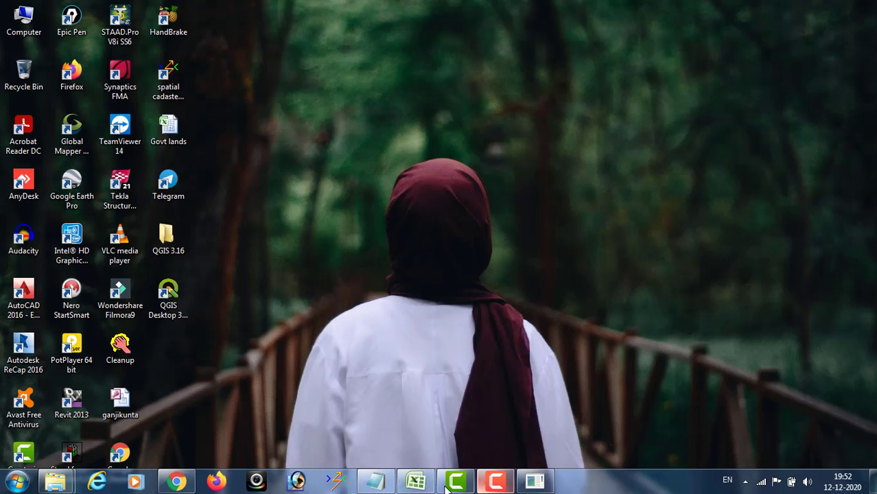
- Relaunch the coordinate converter from its taskbar shortcut and maximize its window
left_click(534, 482)
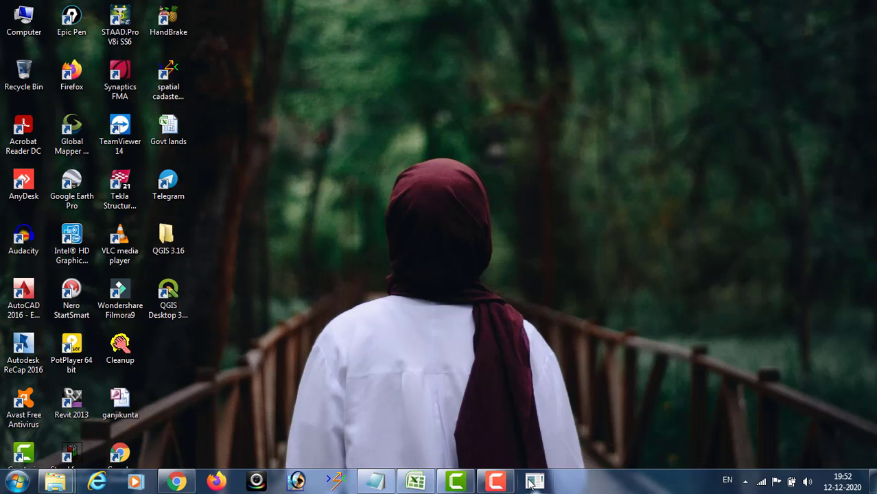
left_click(536, 483)
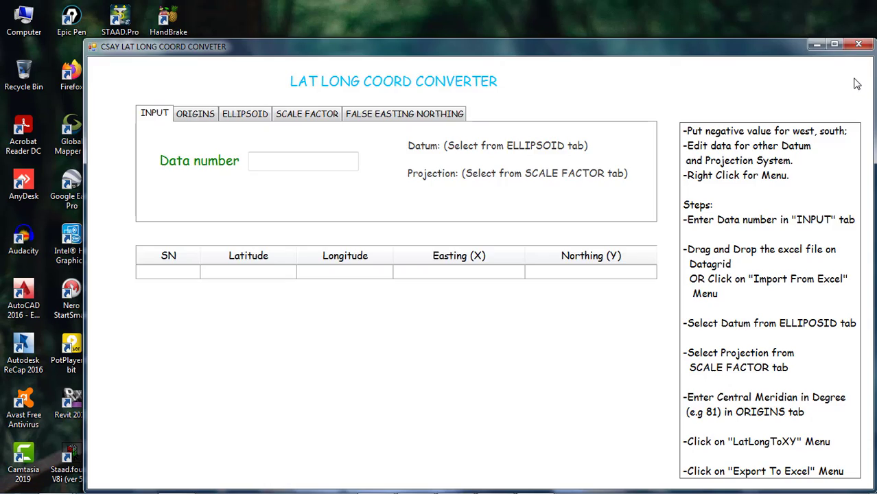
left_click(835, 44)
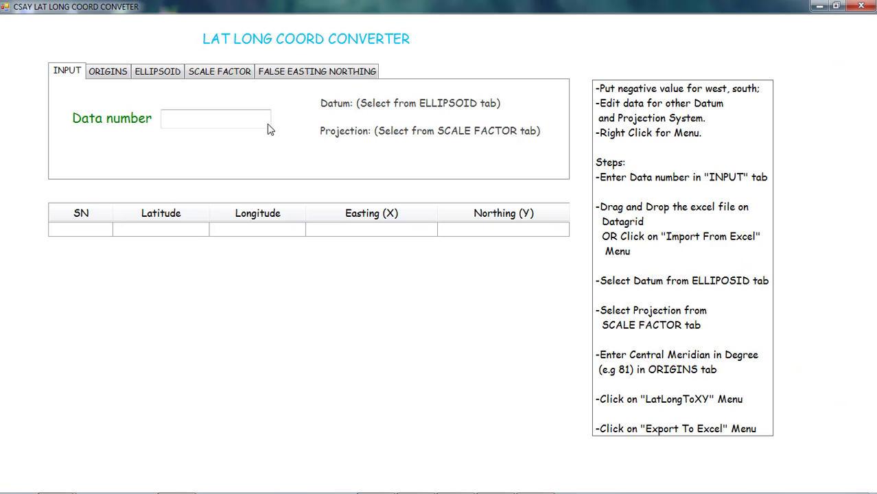
- Switch to Excel and examine the latitude and longitude table in the Book1 workbook
left_click(823, 5)
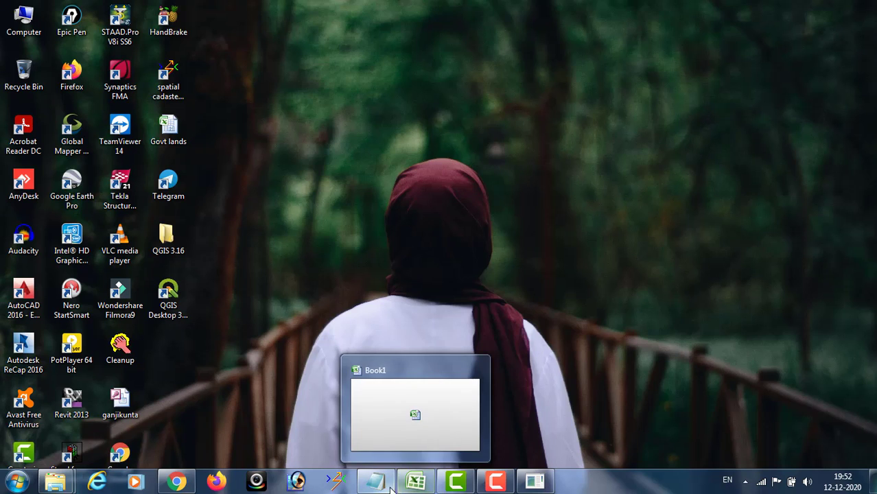
left_click(406, 485)
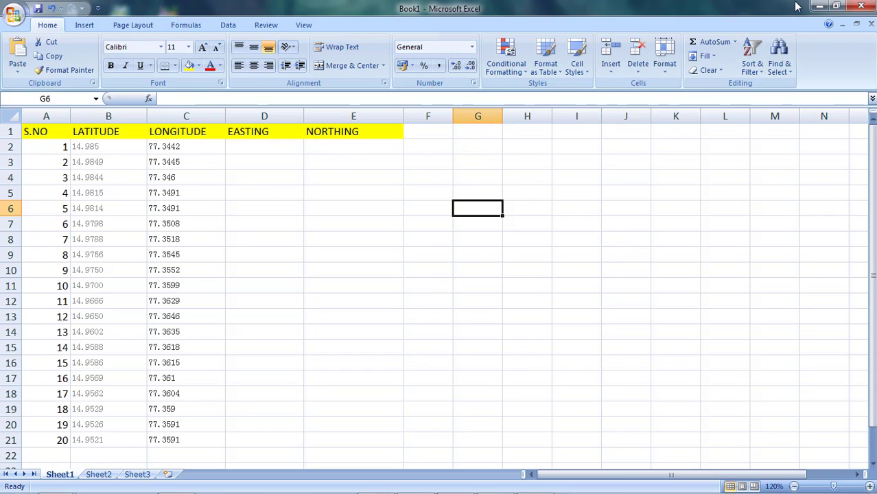
left_click(819, 6)
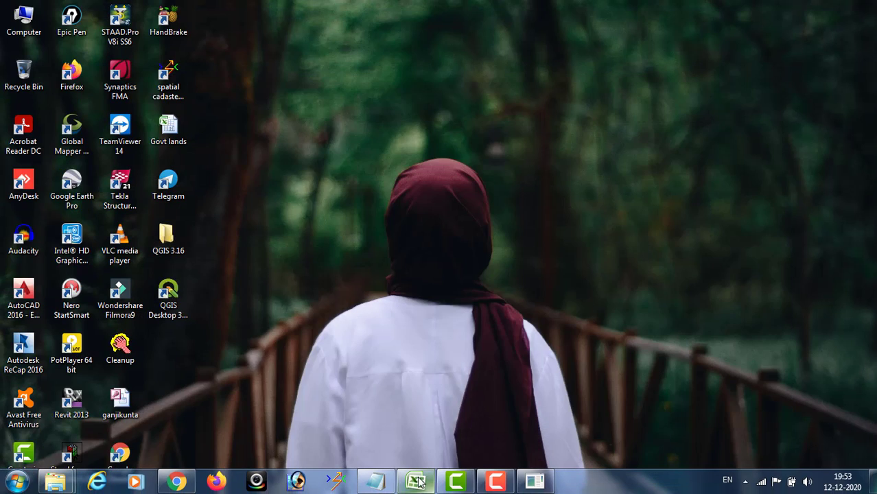
- Switch back to the coordinate converter and define the origin by Zone, setting the zone to 43
left_click(536, 482)
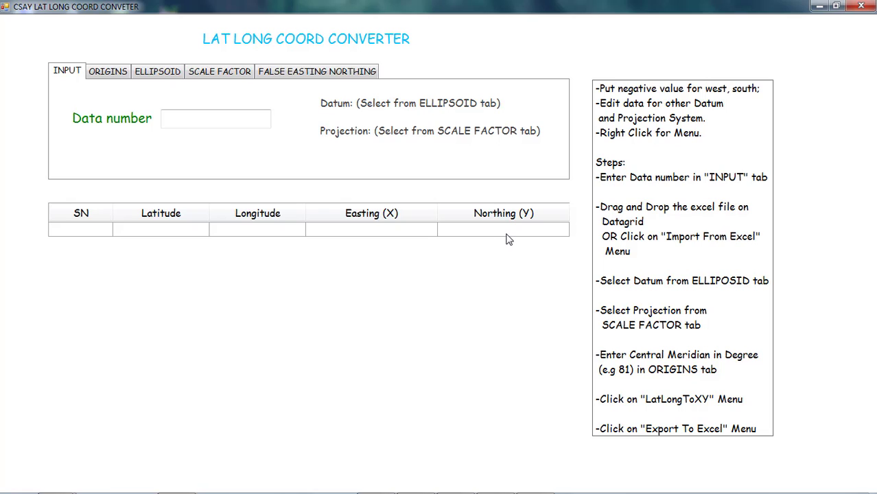
left_click(110, 73)
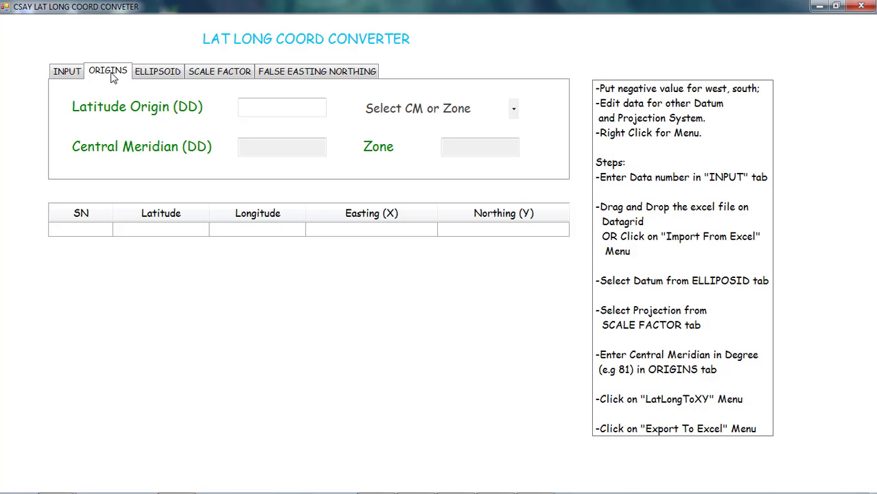
left_click(513, 111)
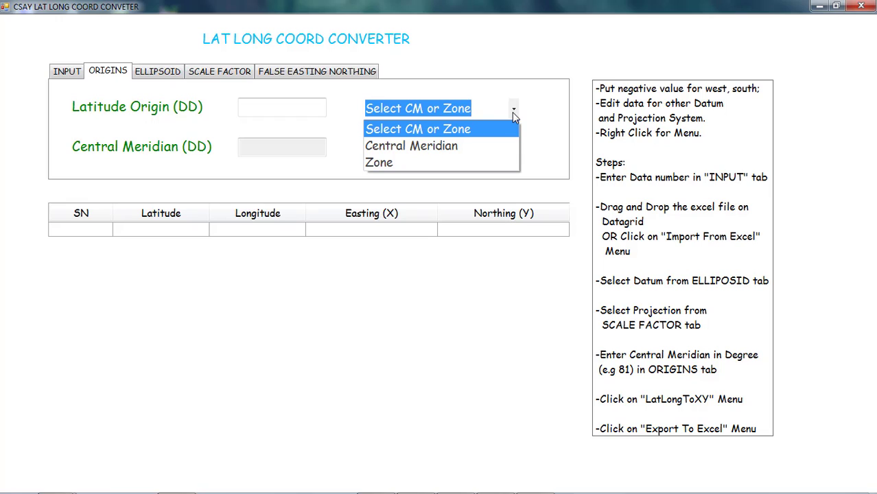
left_click(409, 165)
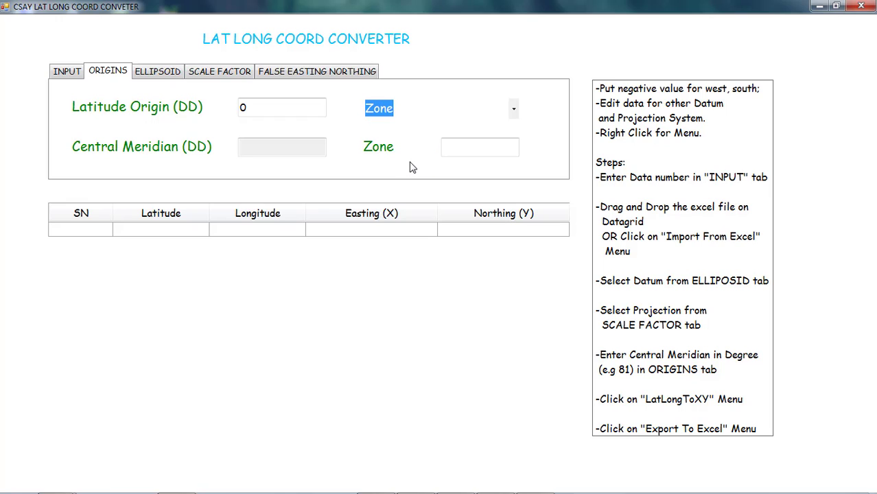
left_click(461, 148)
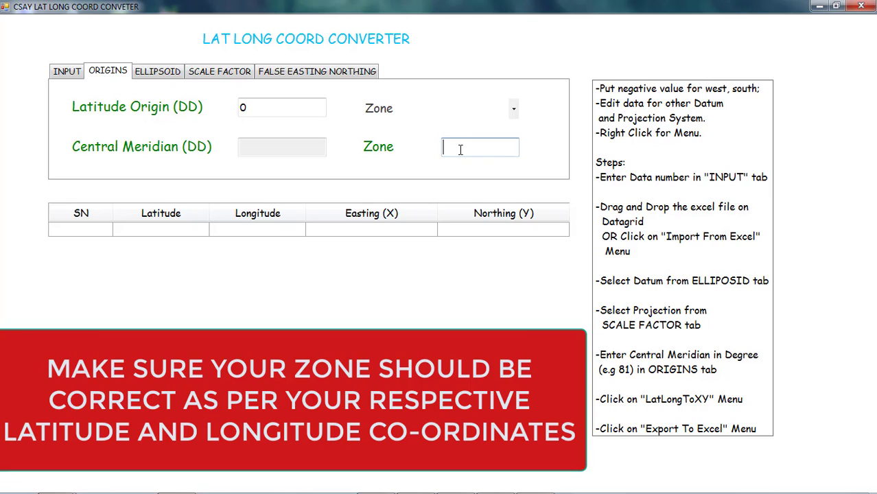
type("43")
- Set the ellipsoid datum to WGS 1984
left_click(162, 75)
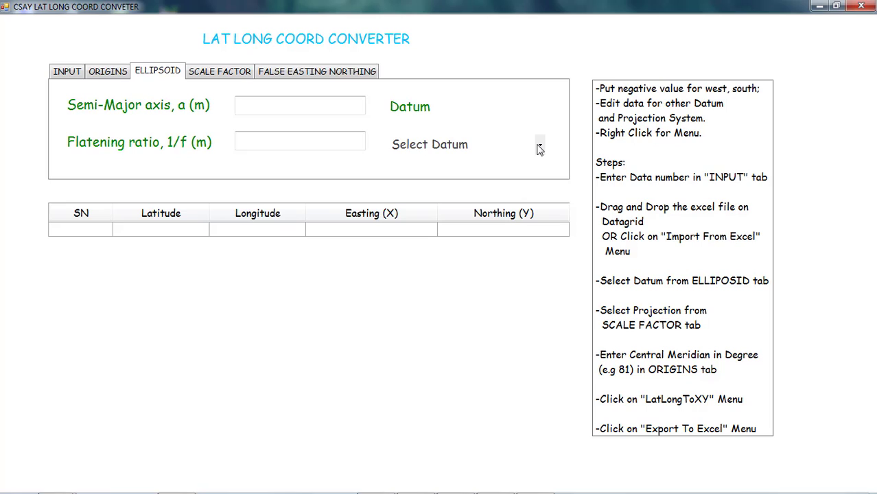
left_click(540, 149)
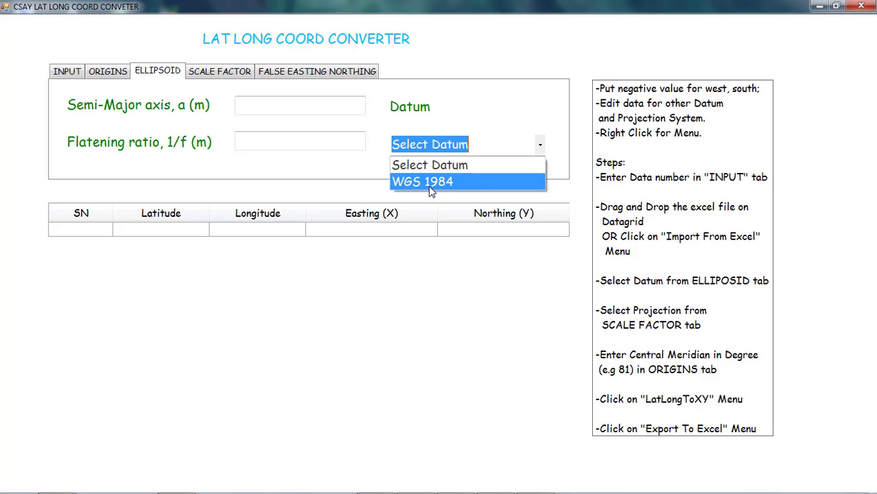
left_click(427, 181)
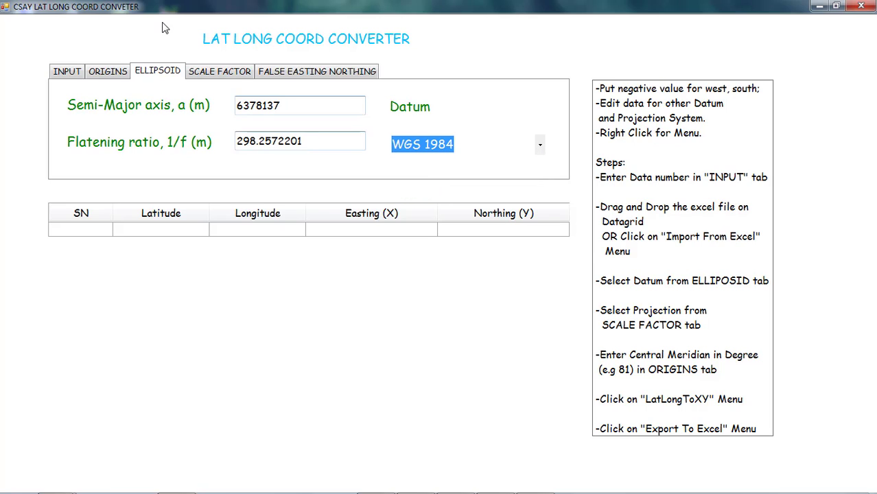
- Set the scale factor's projection system to UTM and check the false easting and northing settings
left_click(227, 69)
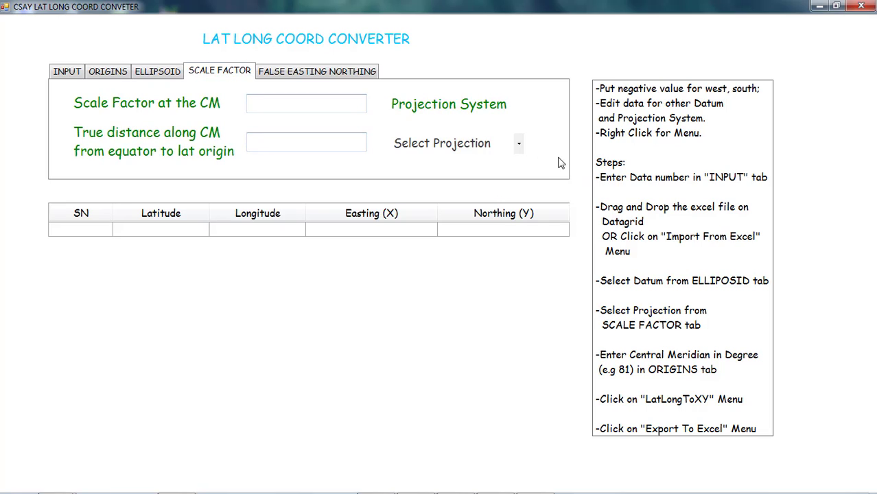
left_click(518, 145)
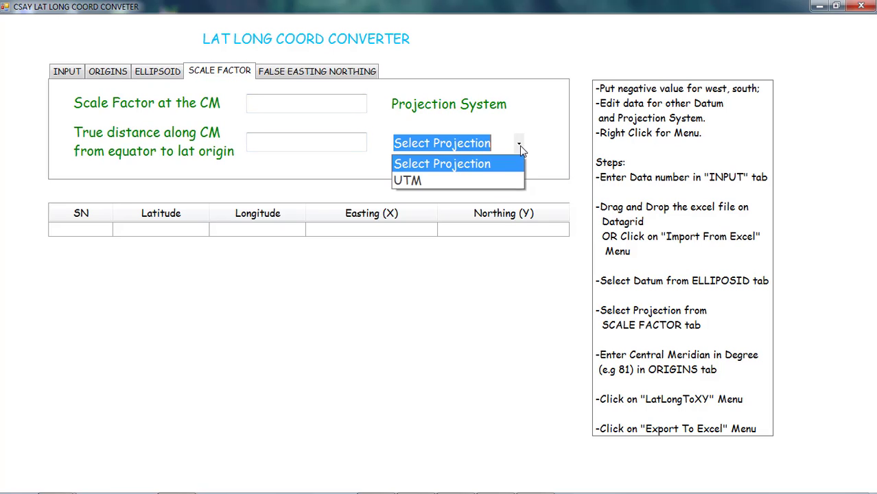
left_click(448, 180)
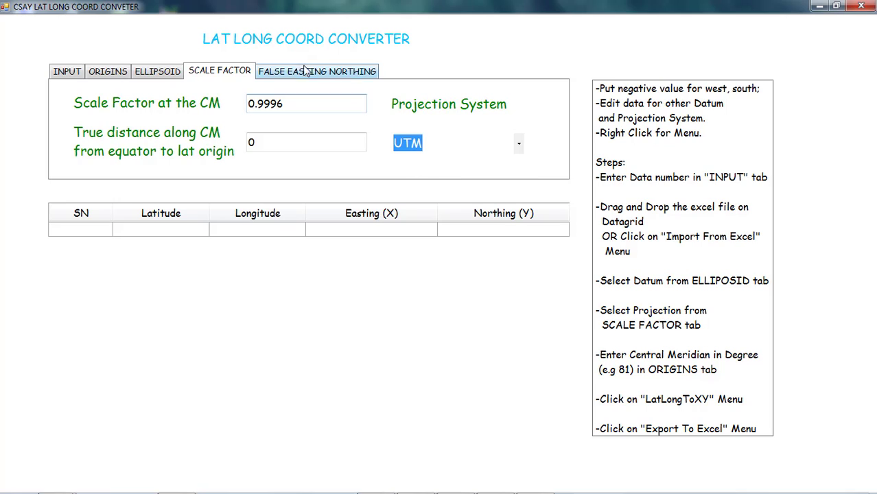
left_click(303, 74)
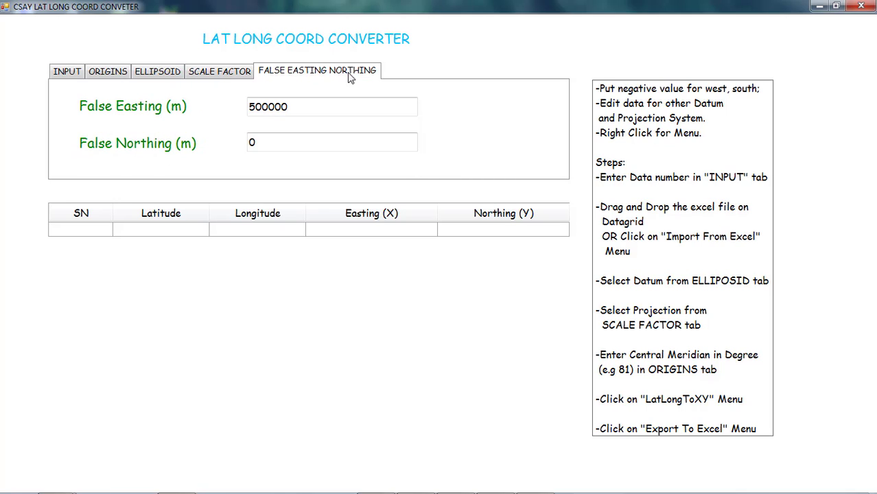
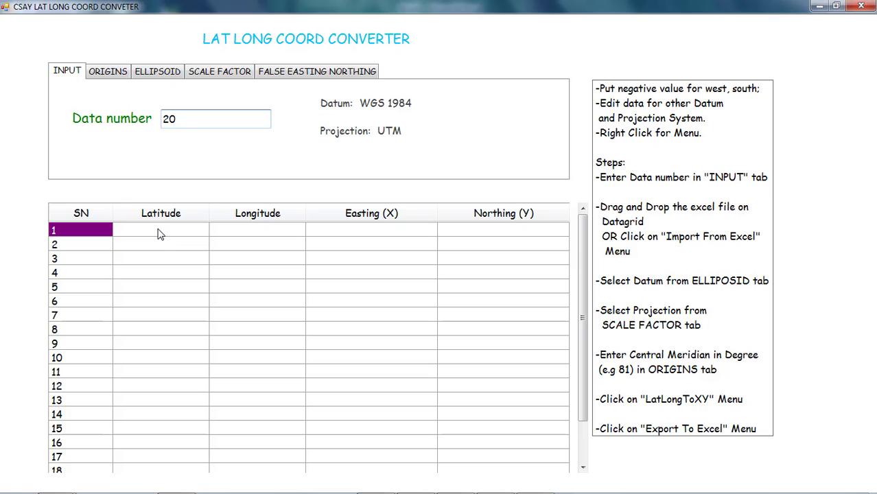
- Paste the copied latitude and longitude values into the grid, starting at the Latitude cell of row 1
left_click(158, 234)
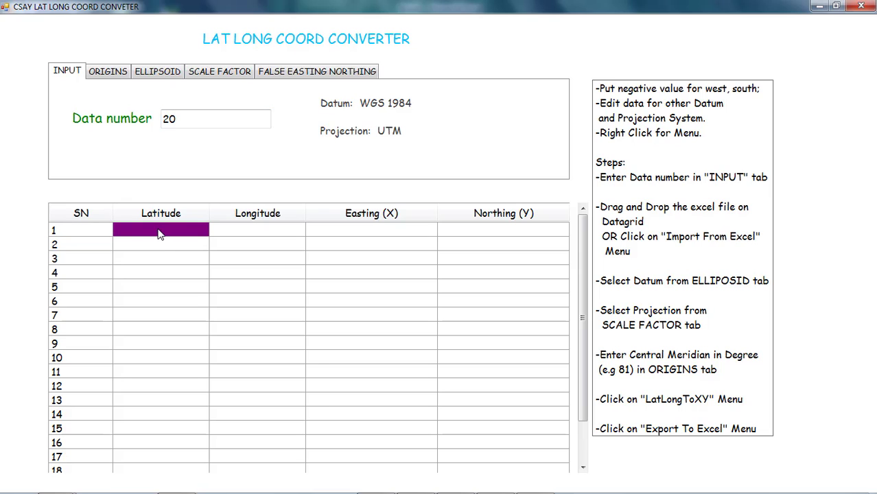
right_click(158, 234)
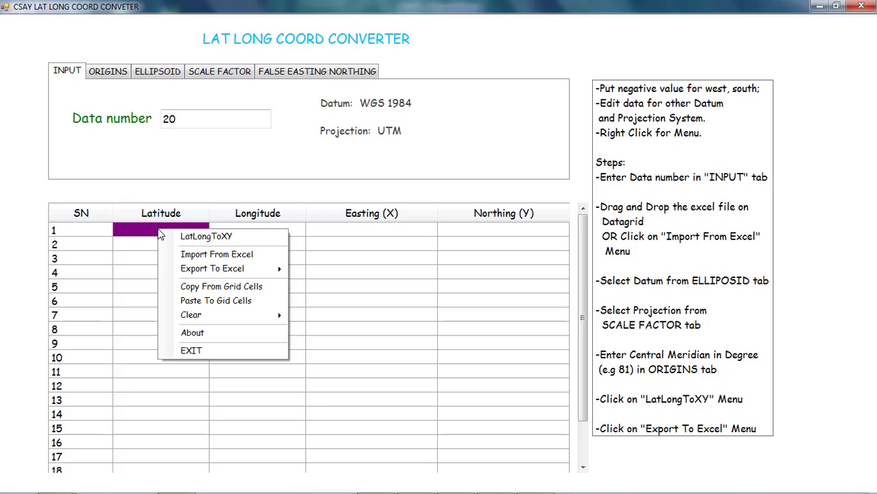
left_click(238, 302)
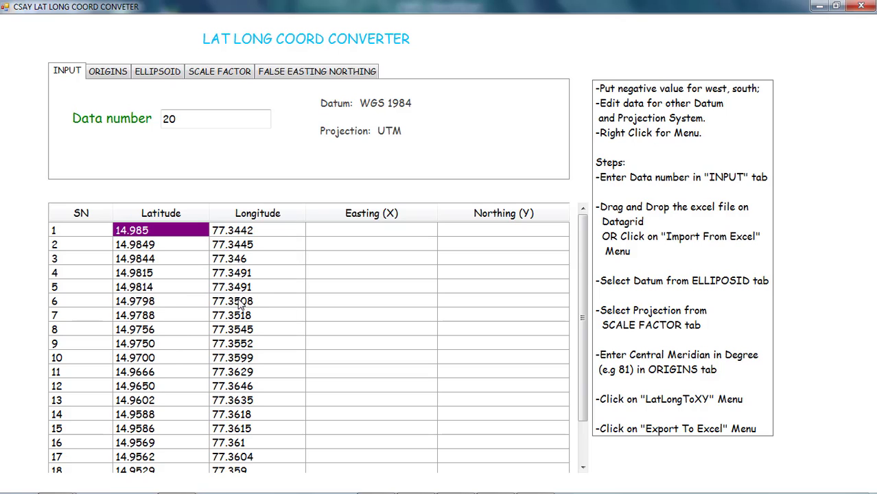
- Convert the listed coordinates with LatLongToXY and look through the resulting eastings and northings
left_click(343, 234)
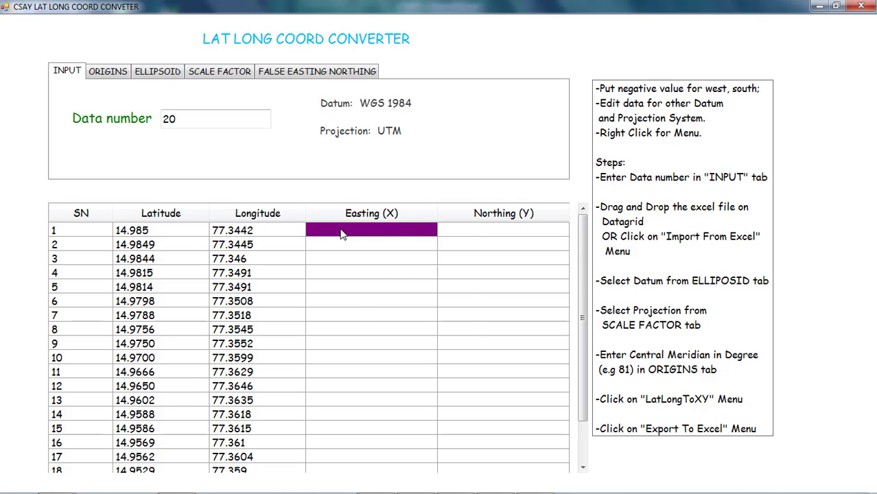
right_click(342, 234)
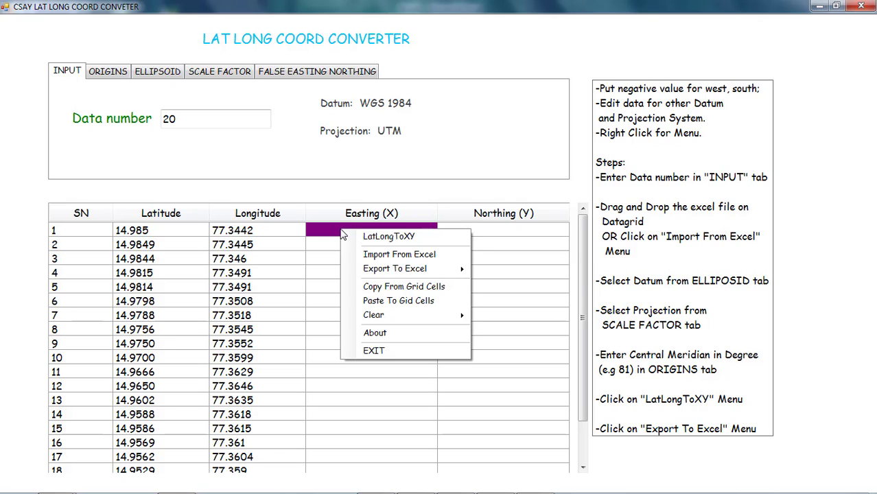
left_click(406, 238)
scroll(422, 236, "down", 2)
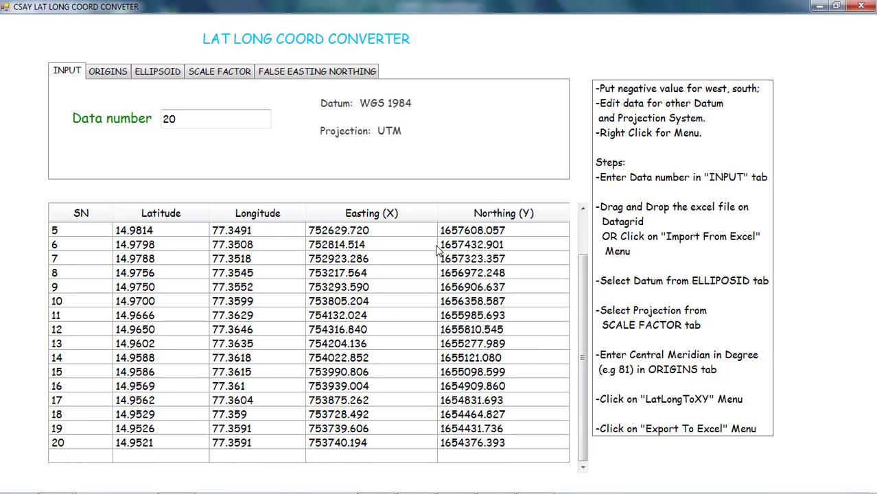
scroll(437, 251, "up", 2)
right_click(202, 264)
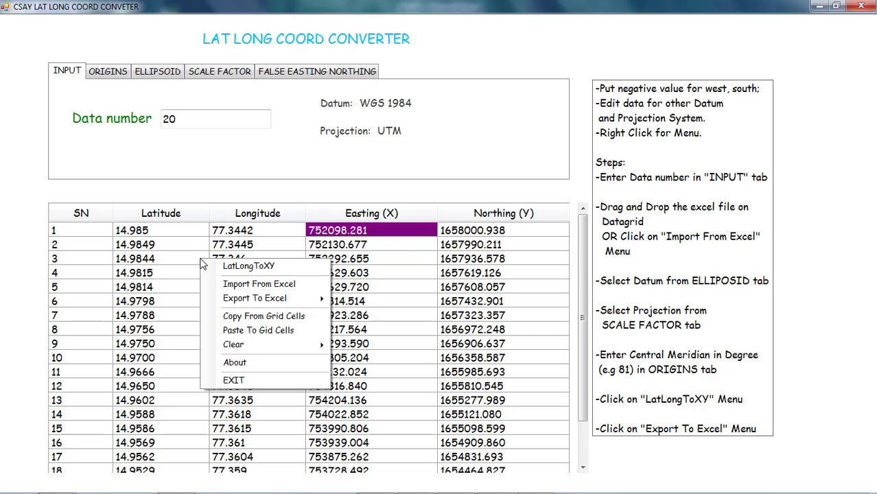
right_click(293, 223)
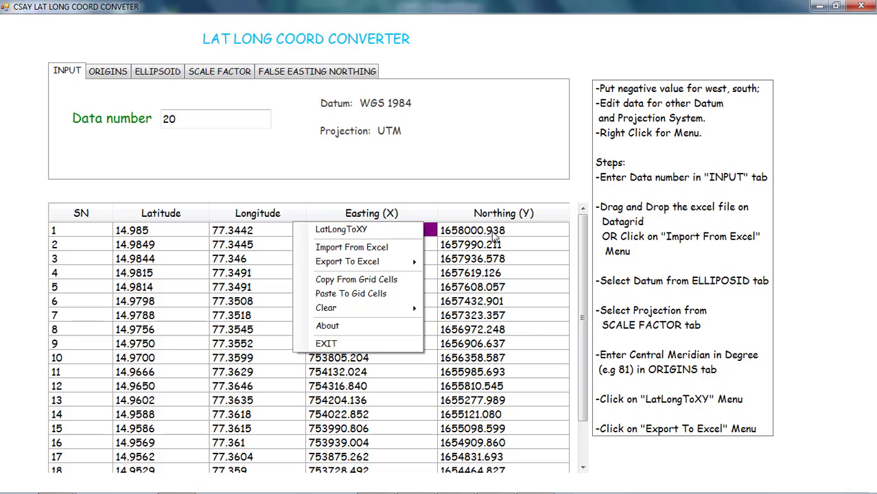
left_click(536, 288)
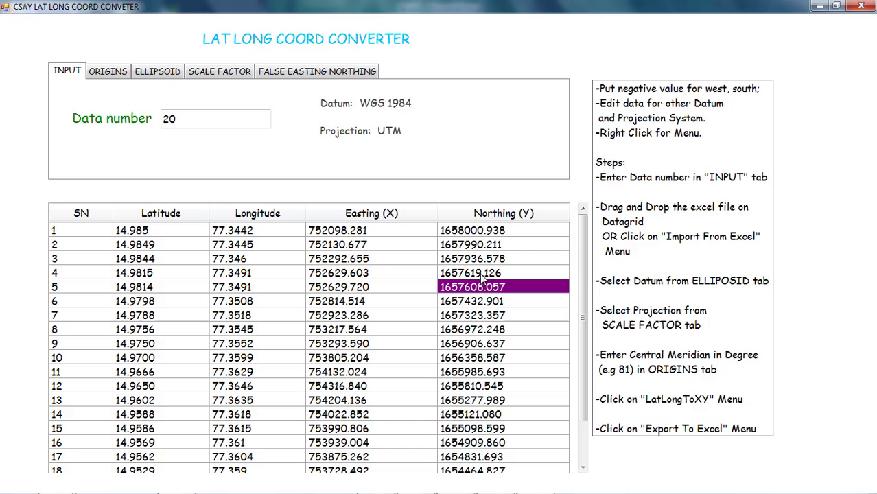
- Copy the Easting (X) and Northing (Y) values of rows 1 to 20 from the grid
left_click(391, 233)
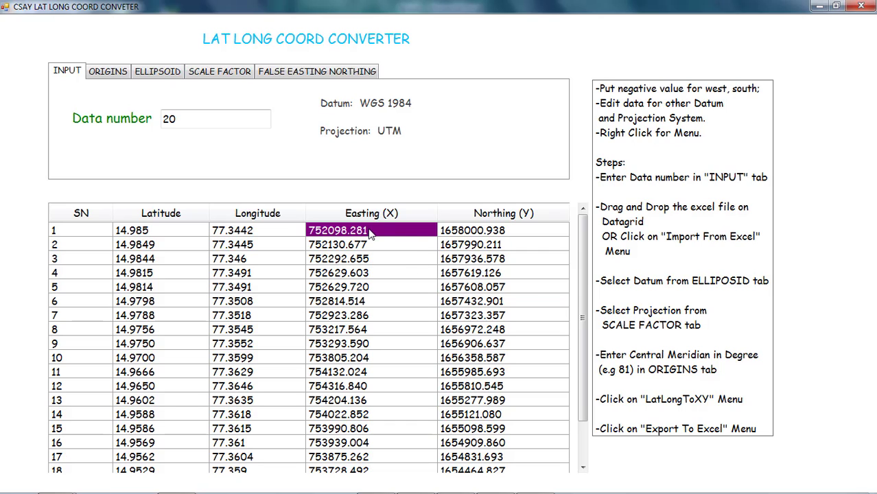
left_click_drag(391, 234, 508, 489)
left_click_drag(511, 459, 510, 447)
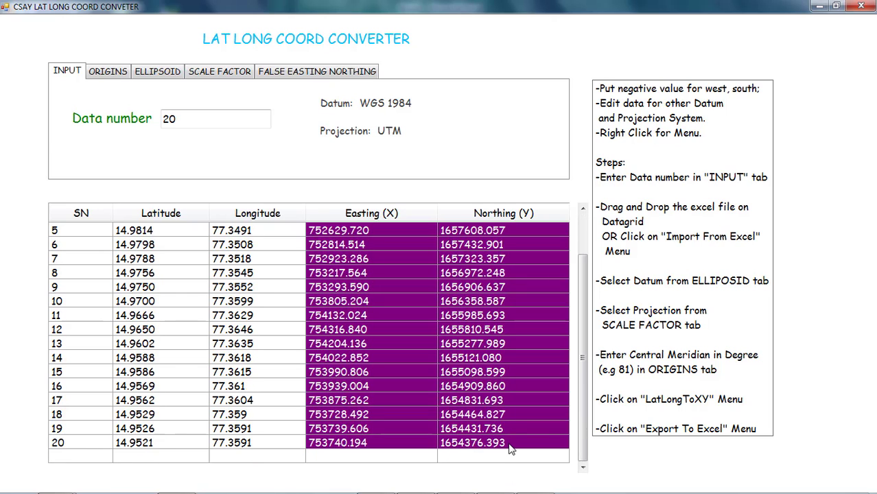
right_click(484, 350)
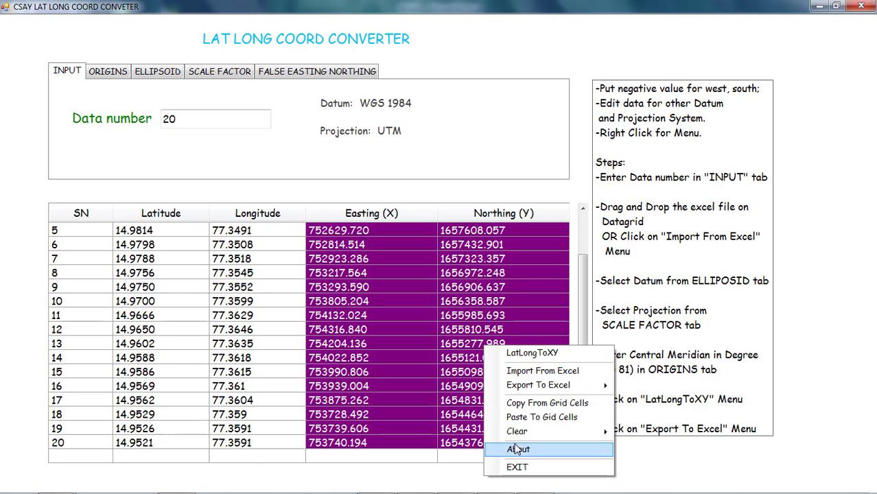
left_click(531, 403)
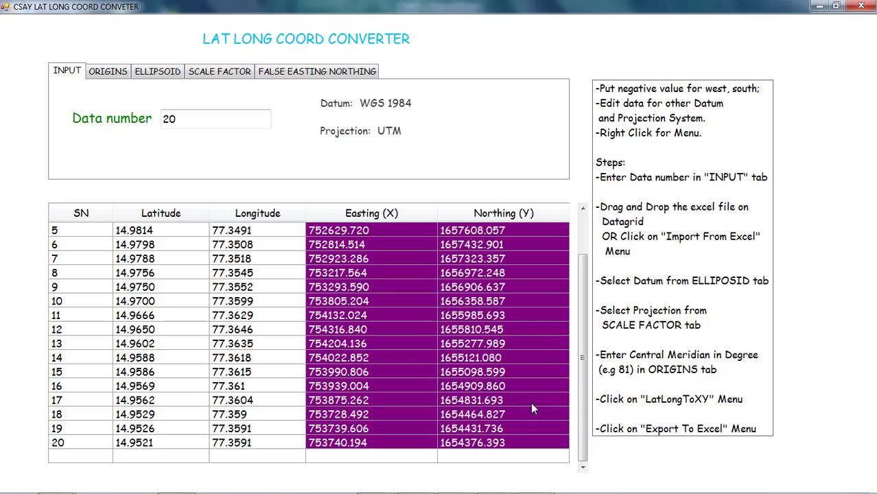
- Switch to the Book1 workbook in Excel and paste the copied eastings and northings at cell F3
left_click(416, 482)
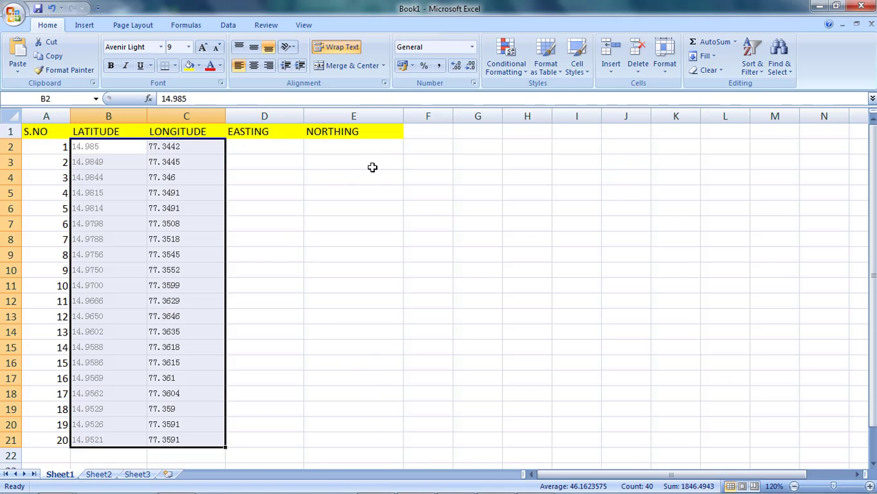
left_click(440, 162)
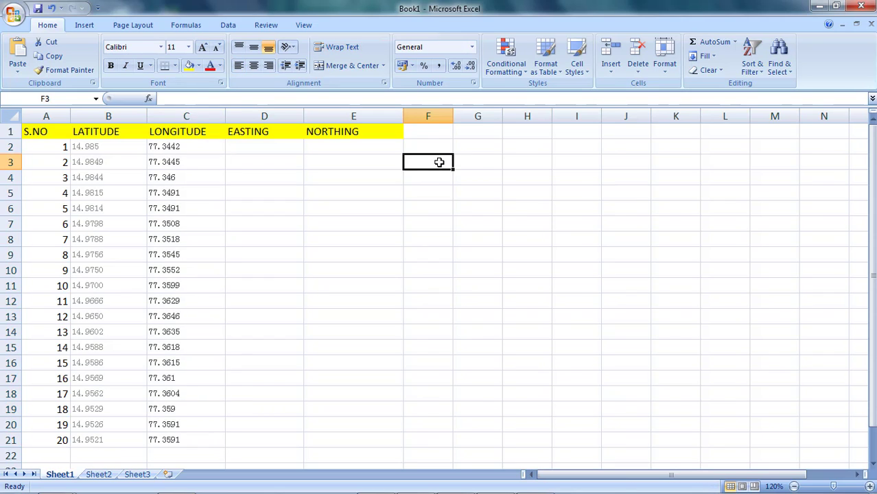
key("ctrl+v")
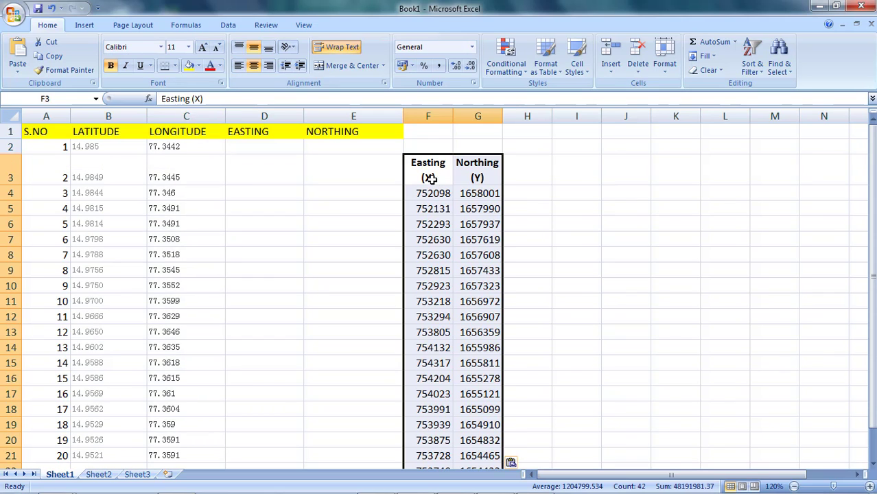
- Clear the pasted Easting (X) and Northing (Y) headings from cells F3 and G3
left_click(427, 178)
key("BackSpace")
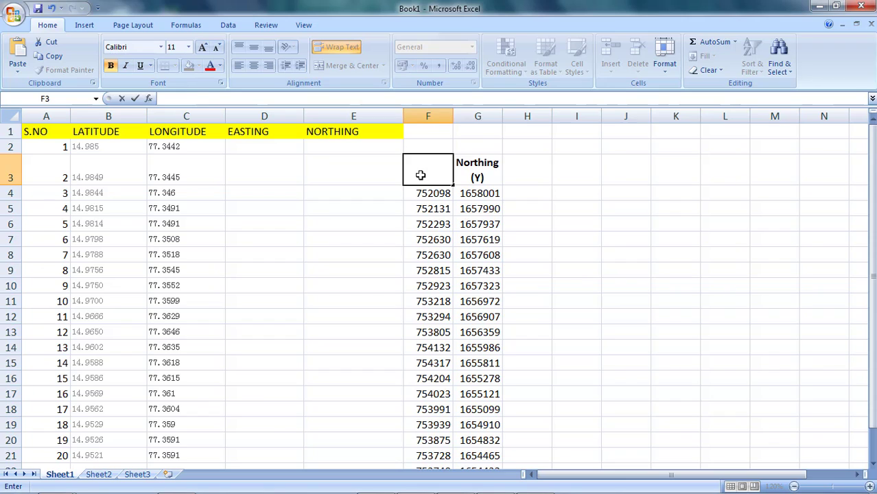
key("Tab")
key("BackSpace")
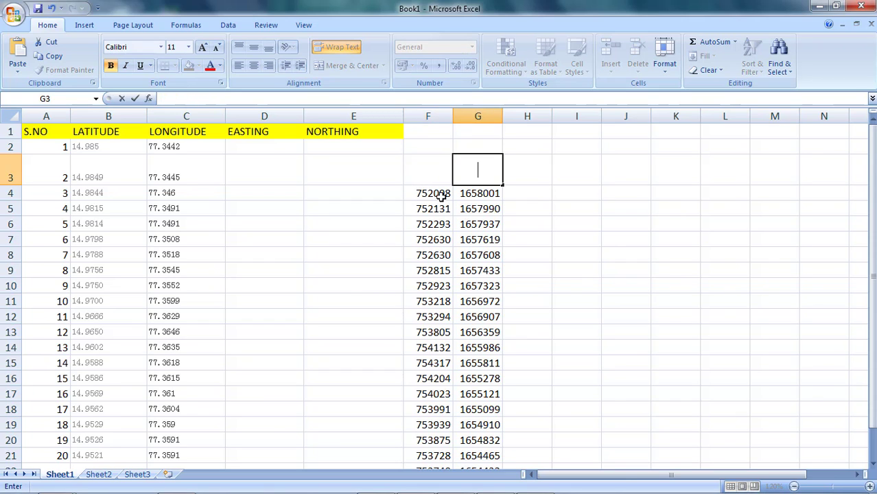
- Move the values in F4:G23 into the EASTING and NORTHING columns, starting at cell D2
left_click(439, 193)
left_click_drag(437, 178, 494, 440)
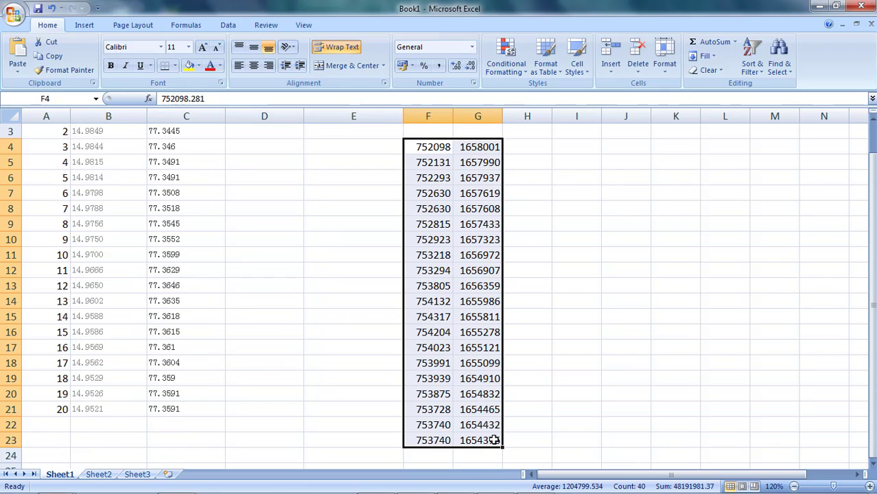
key("ctrl+c")
scroll(238, 164, "up", 1)
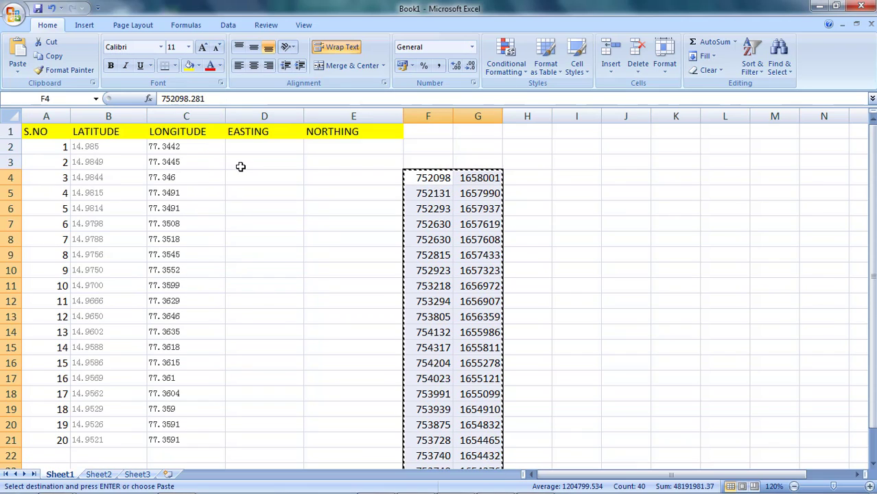
left_click(260, 147)
key("ctrl+v")
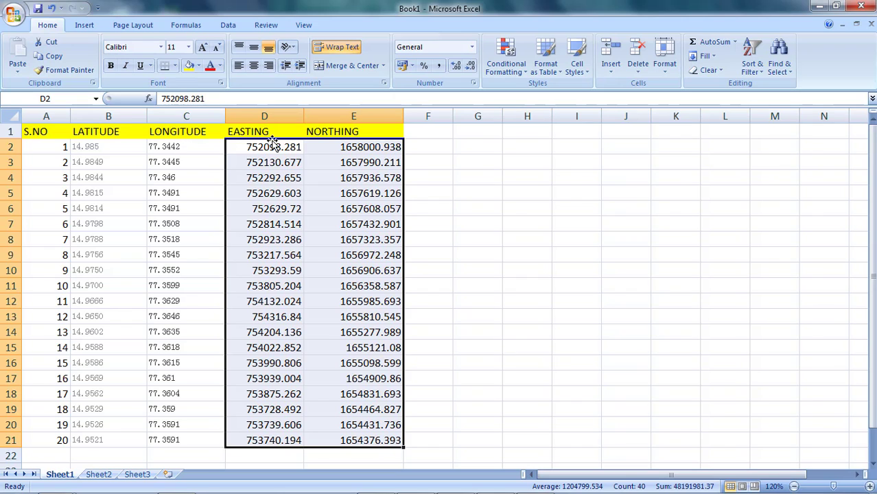
left_click(424, 179)
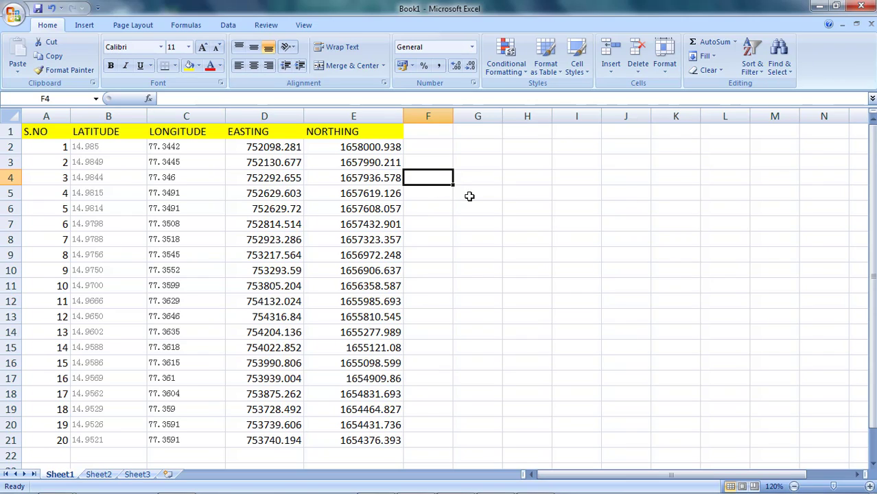
- Minimize the Excel window and the coordinate converter window
left_click(821, 6)
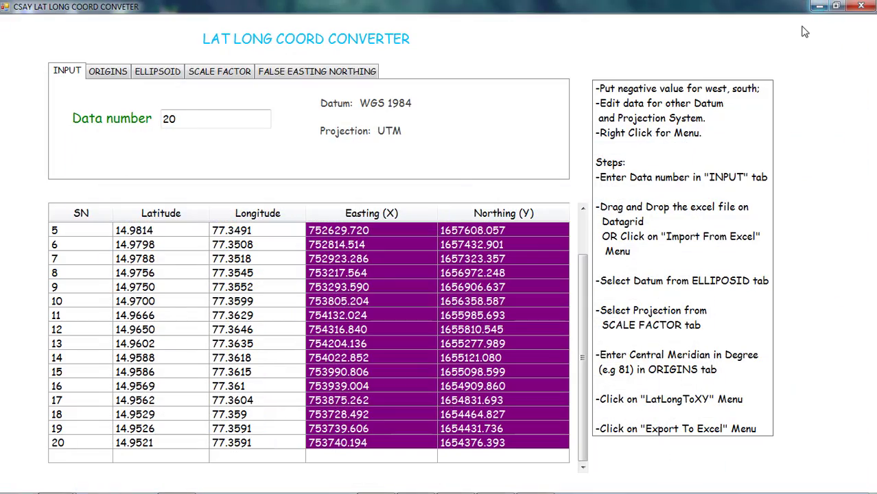
left_click(821, 6)
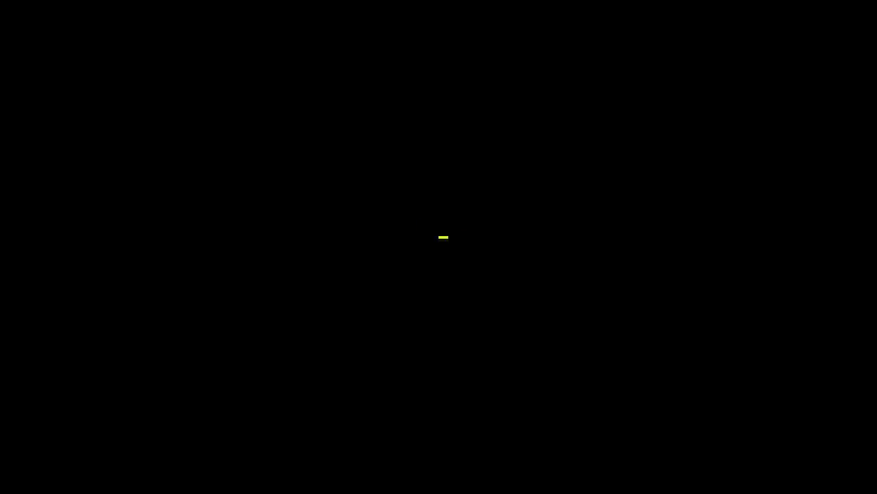